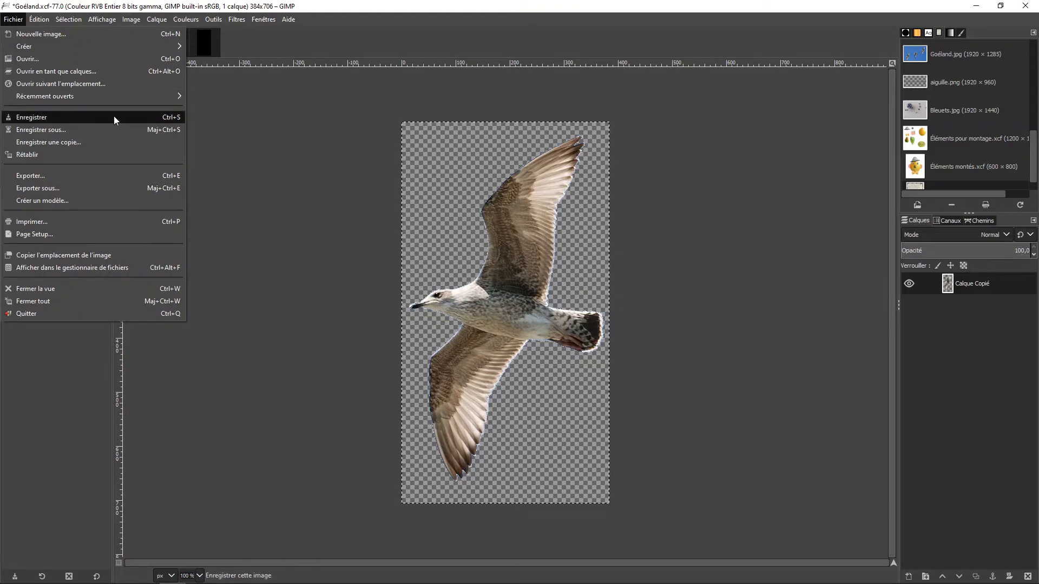
Start exporting the cut-out seagull image and name the file "Goéland avec transparence".
{"action": "left_click", "coordinate": [104, 186]}
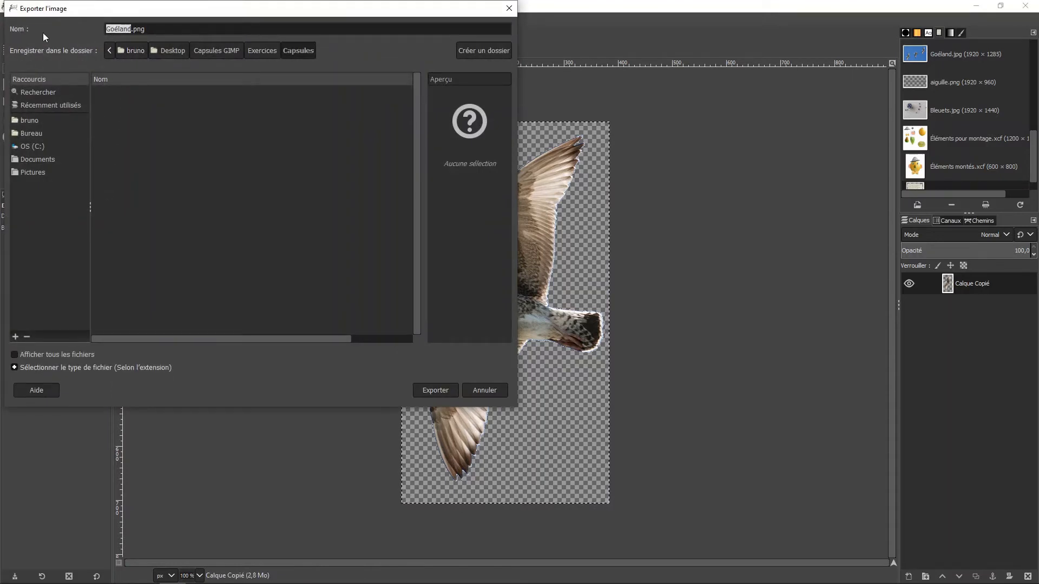
{"action": "key", "text": "Right"}
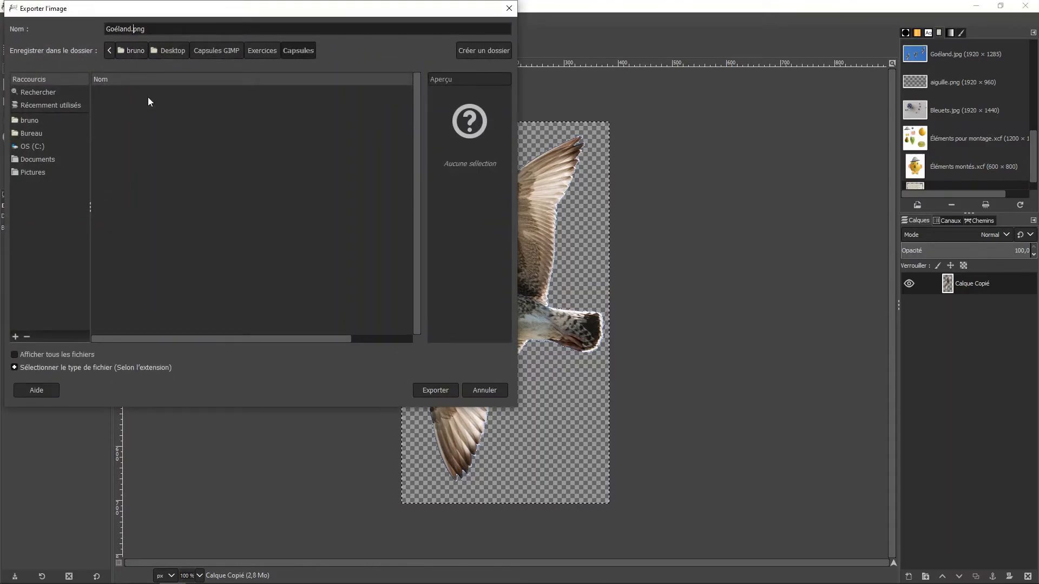
{"action": "type", "text": "avec tra"}
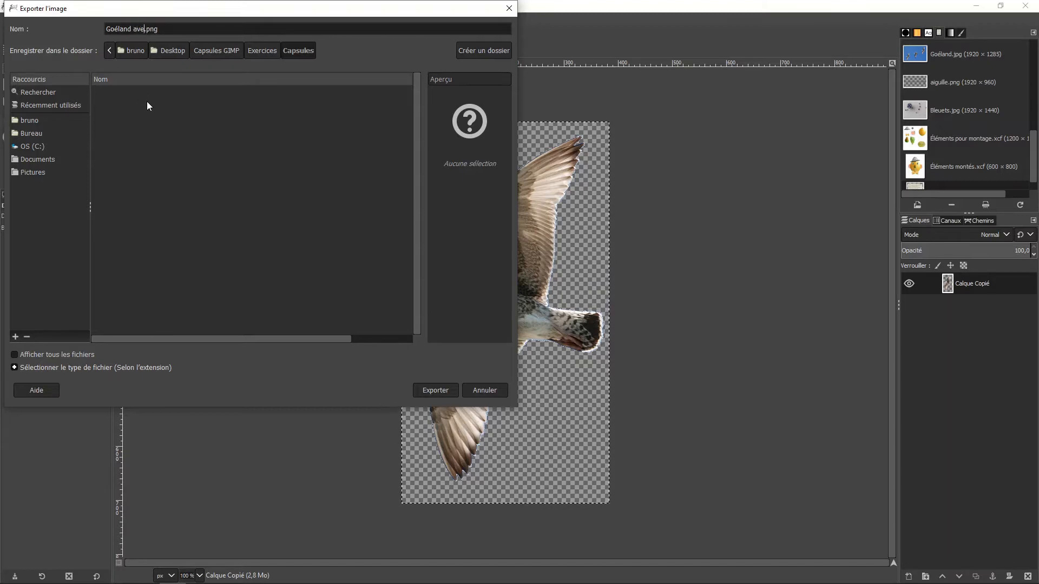
{"action": "type", "text": "nsparence"}
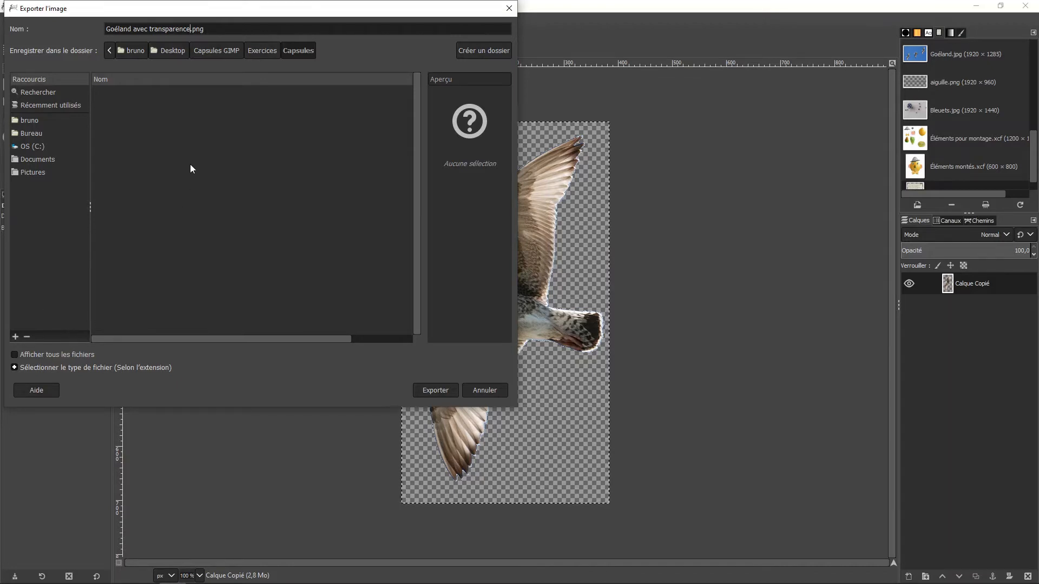
Change the extension in the export file name to jpg.
{"action": "double_click", "coordinate": [198, 29]}
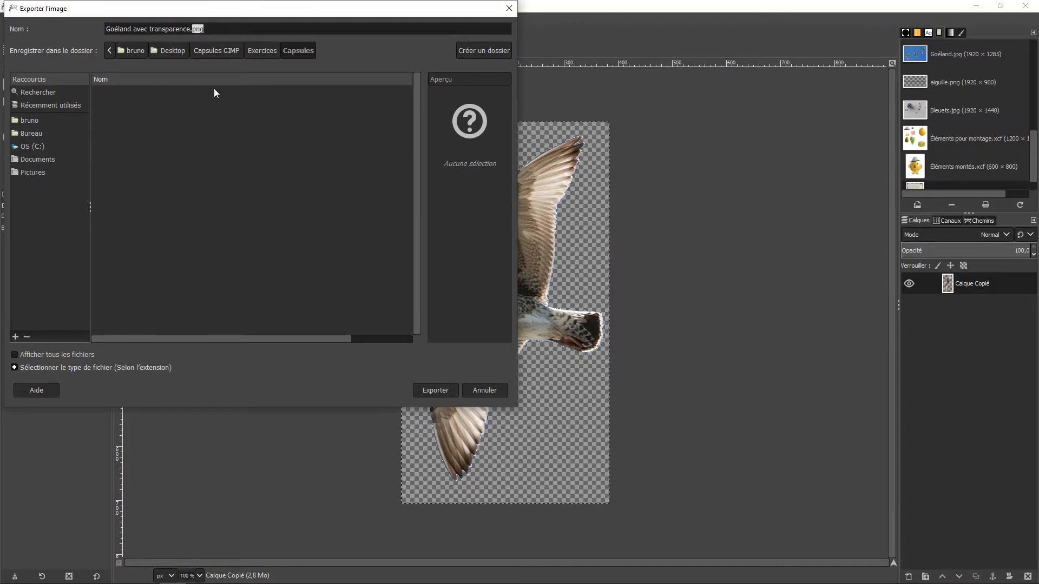
{"action": "left_click", "coordinate": [116, 367]}
{"action": "type", "text": "jpg"}
Export the seagull as Image PNG with the default PNG options, and check the file in the Capsules folder in File Explorer.
{"action": "left_click", "coordinate": [92, 368]}
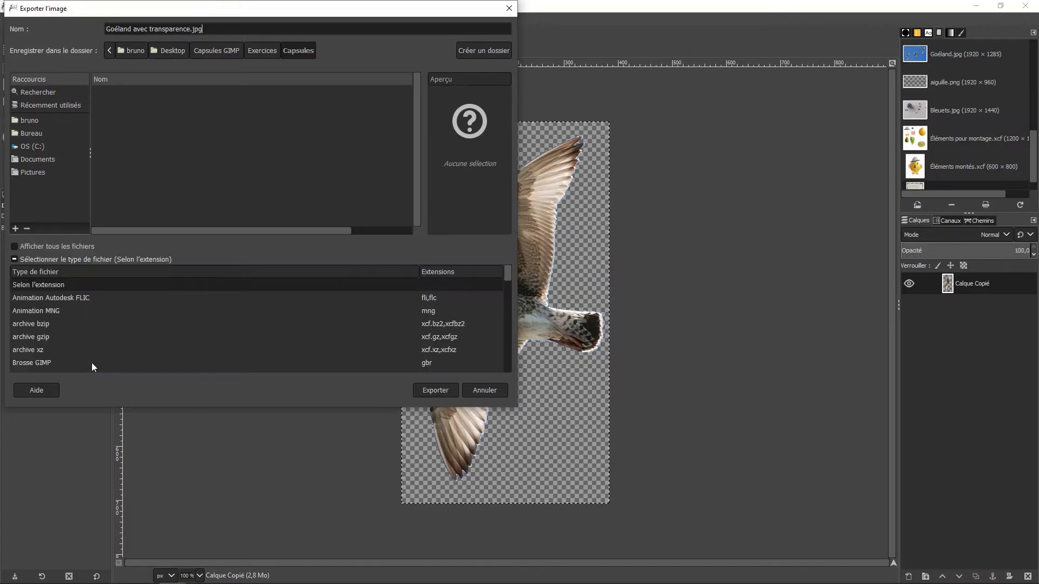
{"action": "scroll", "coordinate": [82, 338], "scroll_direction": "down", "scroll_amount": 3}
{"action": "scroll", "coordinate": [82, 338], "scroll_direction": "down", "scroll_amount": 6}
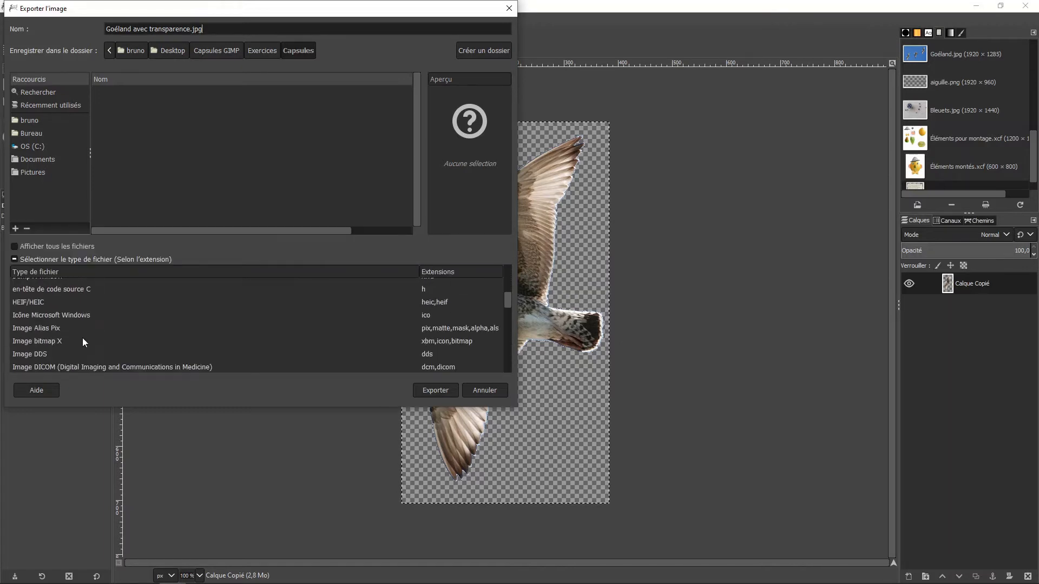
{"action": "scroll", "coordinate": [82, 338], "scroll_direction": "down", "scroll_amount": 3}
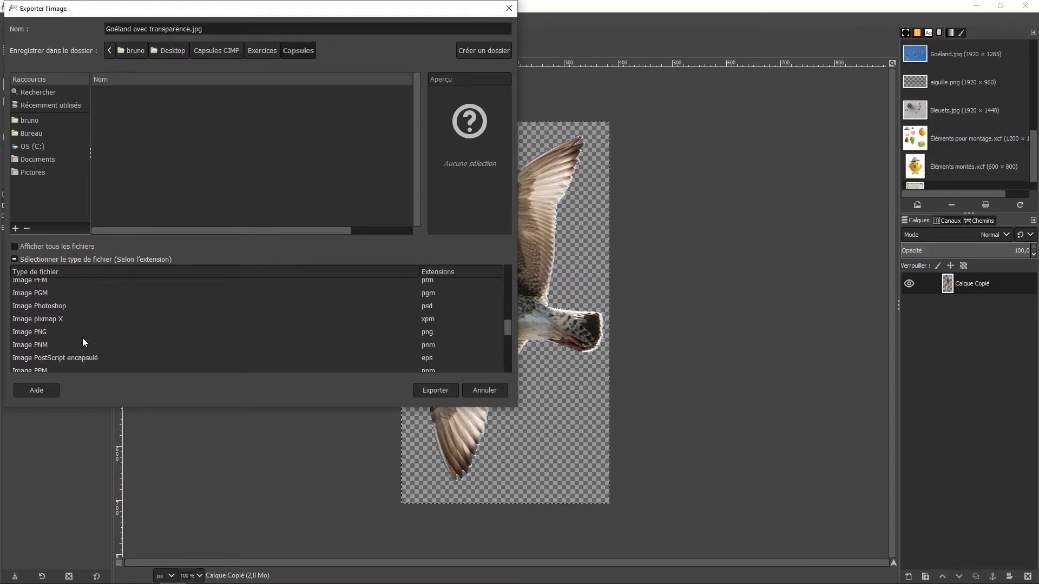
{"action": "left_click", "coordinate": [38, 330]}
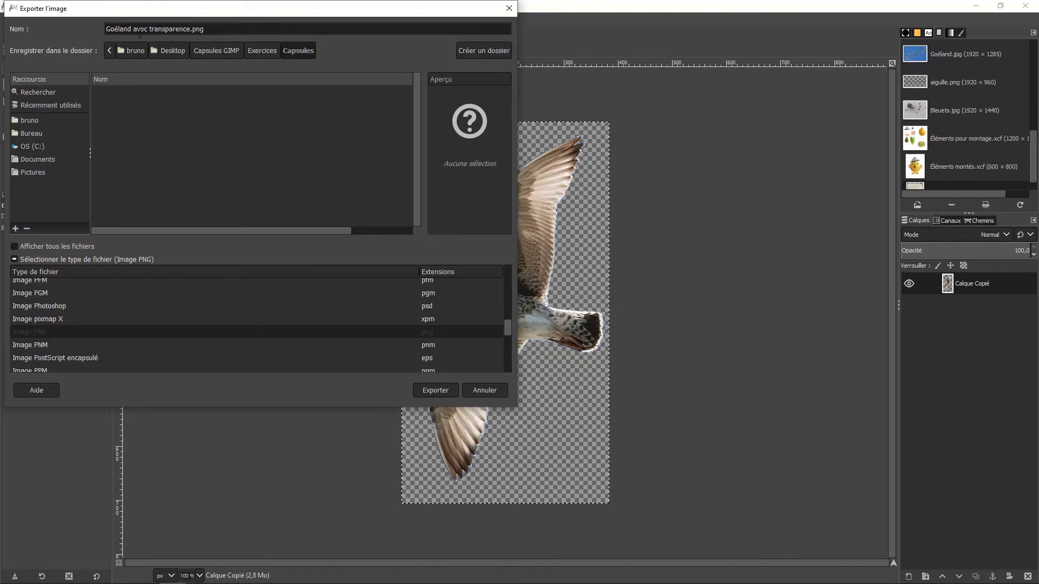
{"action": "left_click", "coordinate": [452, 392]}
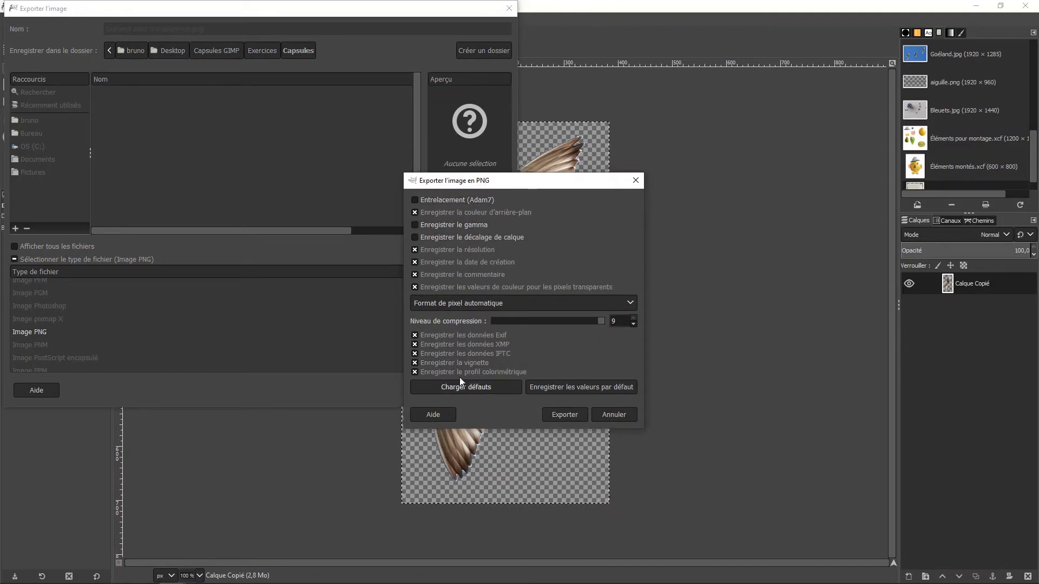
{"action": "left_click", "coordinate": [564, 415]}
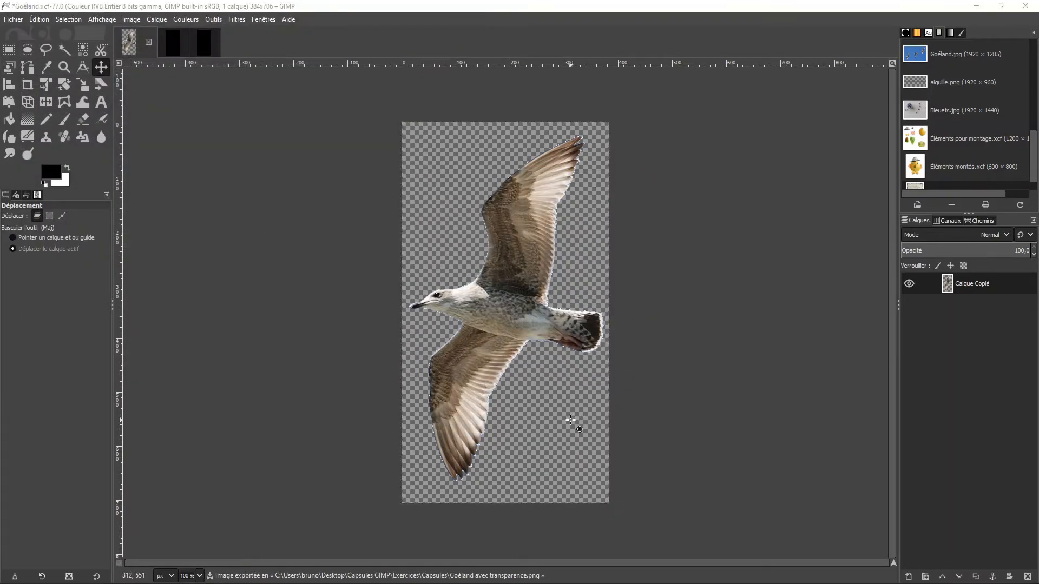
{"action": "key", "text": "alt+Tab"}
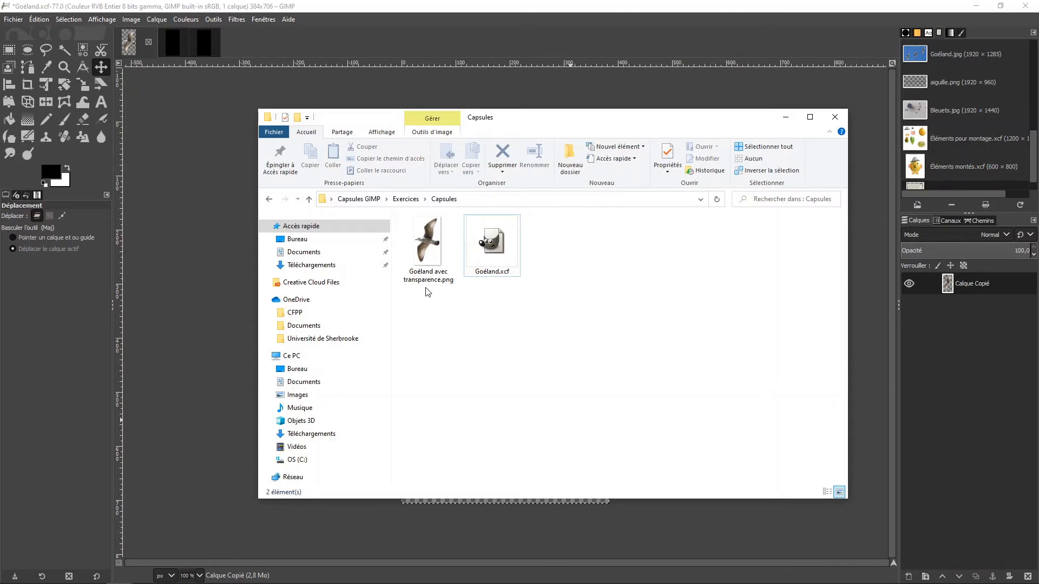
{"action": "left_click", "coordinate": [275, 4]}
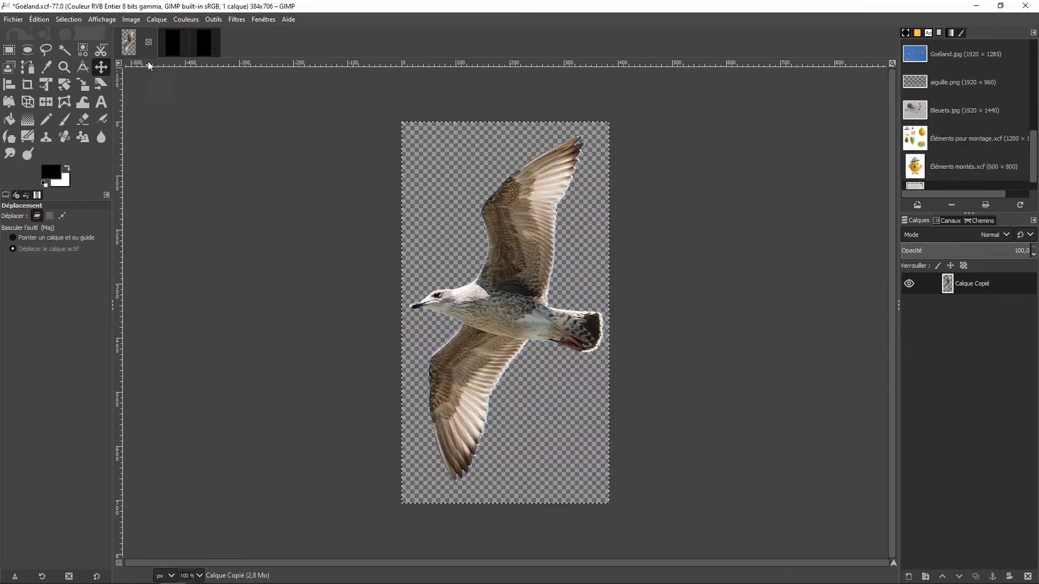
In the first untitled black image, open "Goéland avec transparence.png" as a layer above the background.
{"action": "left_click", "coordinate": [174, 43]}
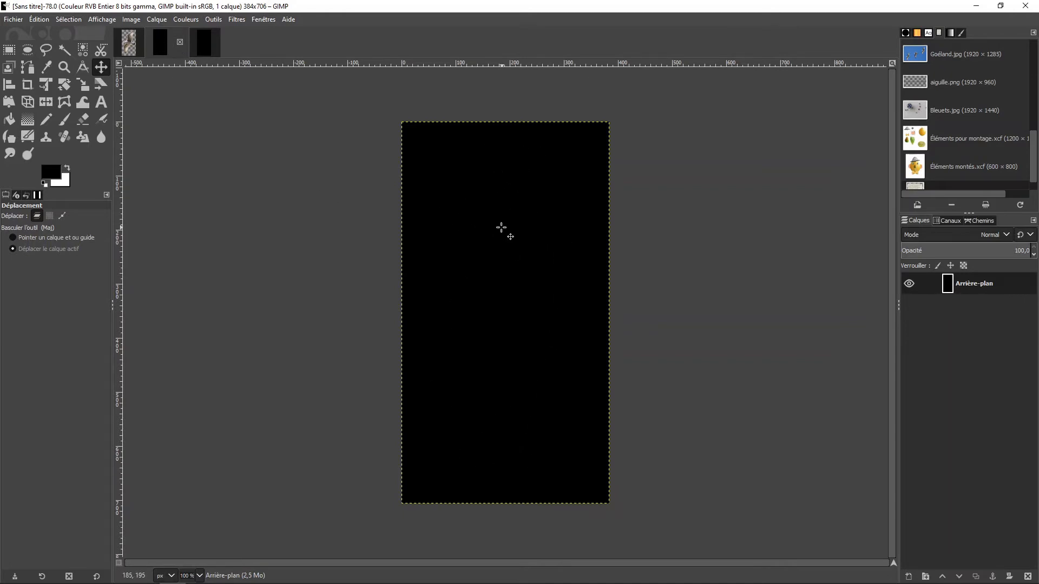
{"action": "left_click", "coordinate": [13, 19]}
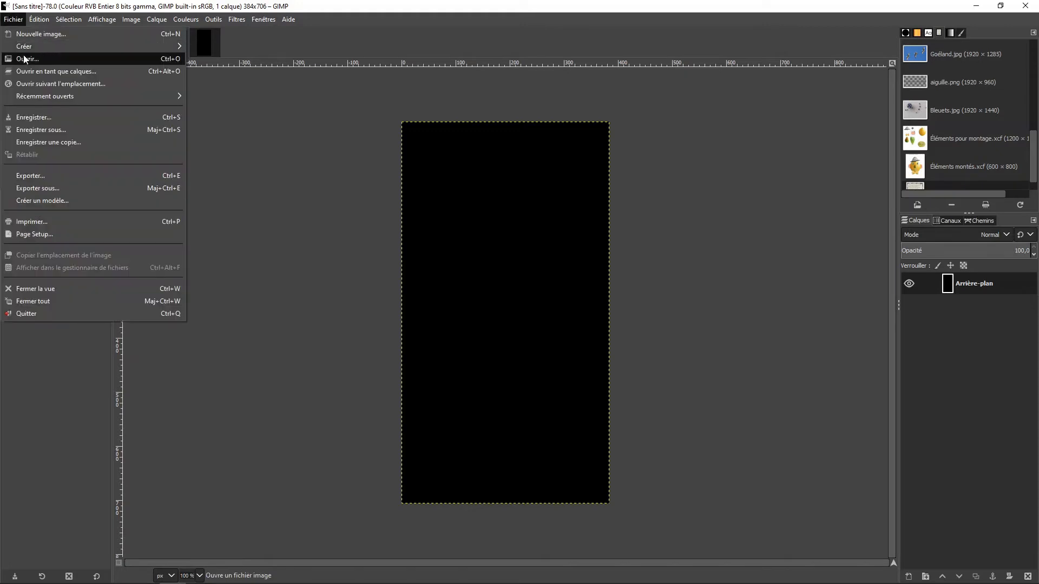
{"action": "left_click", "coordinate": [31, 74]}
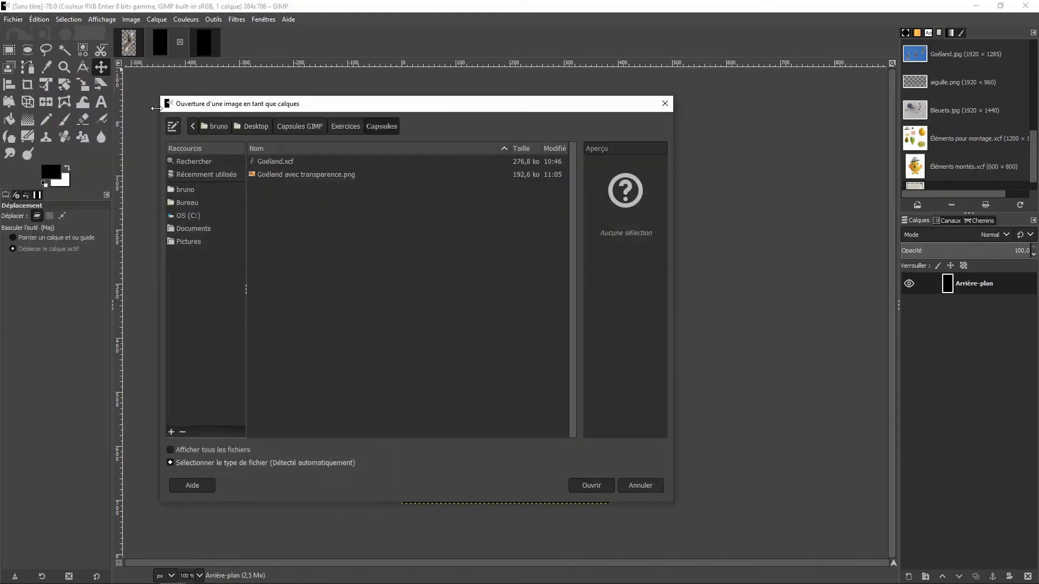
{"action": "left_click", "coordinate": [268, 174]}
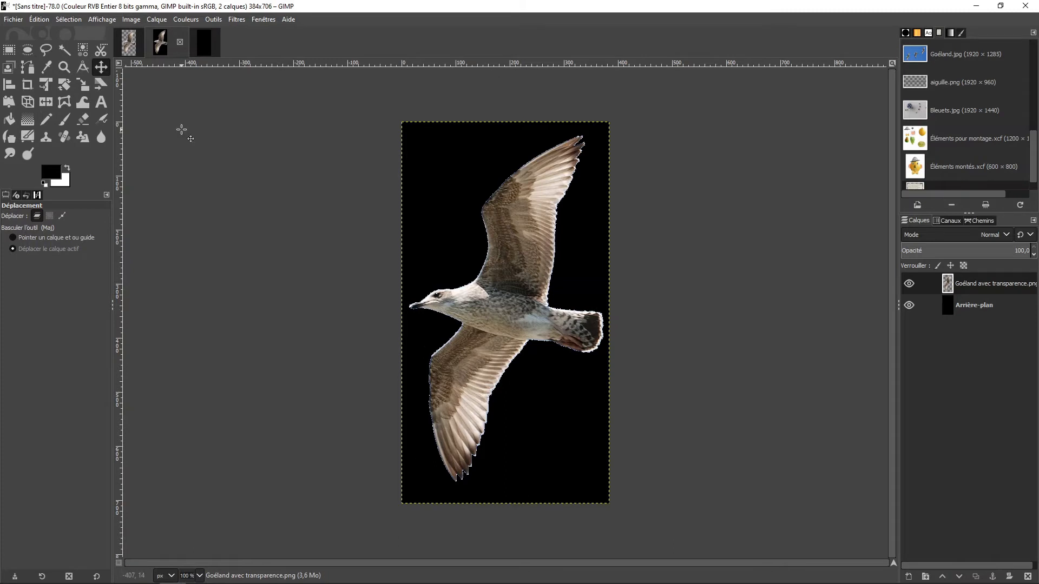
Return to the Goéland.xcf image and start exporting it under the new base name "Goéland sans transparence".
{"action": "left_click", "coordinate": [130, 43]}
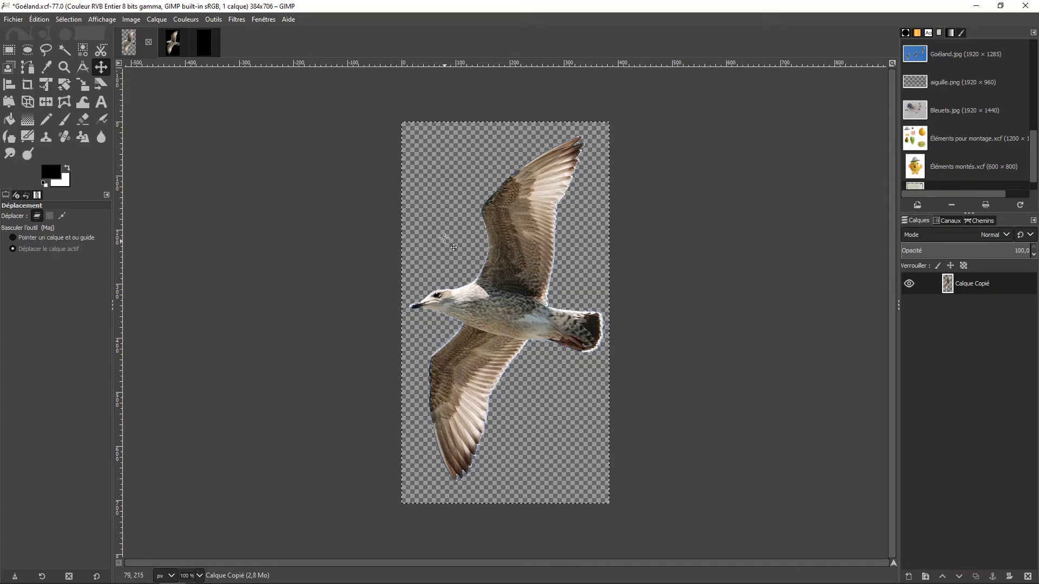
{"action": "left_click", "coordinate": [13, 20]}
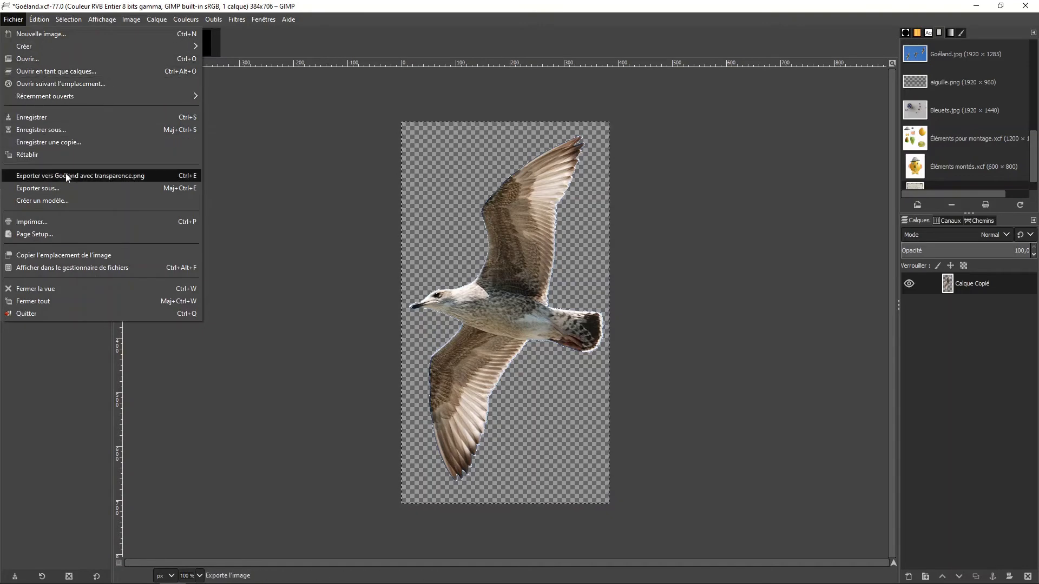
{"action": "left_click", "coordinate": [64, 188]}
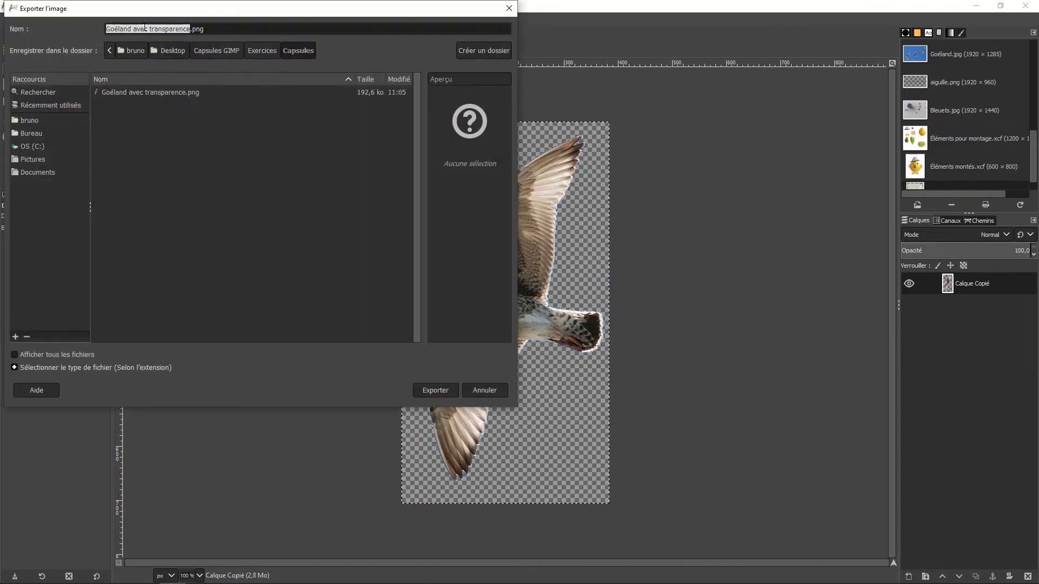
{"action": "left_click", "coordinate": [145, 28]}
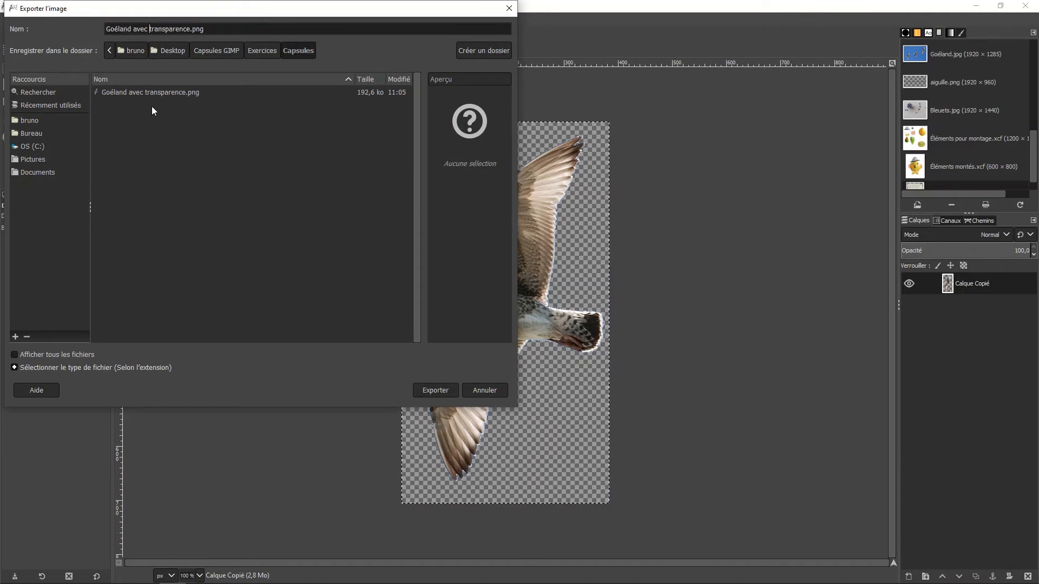
{"action": "key", "text": "BackSpace"}
{"action": "key", "text": "BackSpace"}
{"action": "key", "text": "BackSpace"}
{"action": "key", "text": "BackSpace"}
{"action": "type", "text": "sans"}
Export the seagull as Image JPEG with the default quality settings, and check the file in the Capsules folder in File Explorer.
{"action": "left_click", "coordinate": [162, 368]}
{"action": "scroll", "coordinate": [89, 337], "scroll_direction": "down", "scroll_amount": 6}
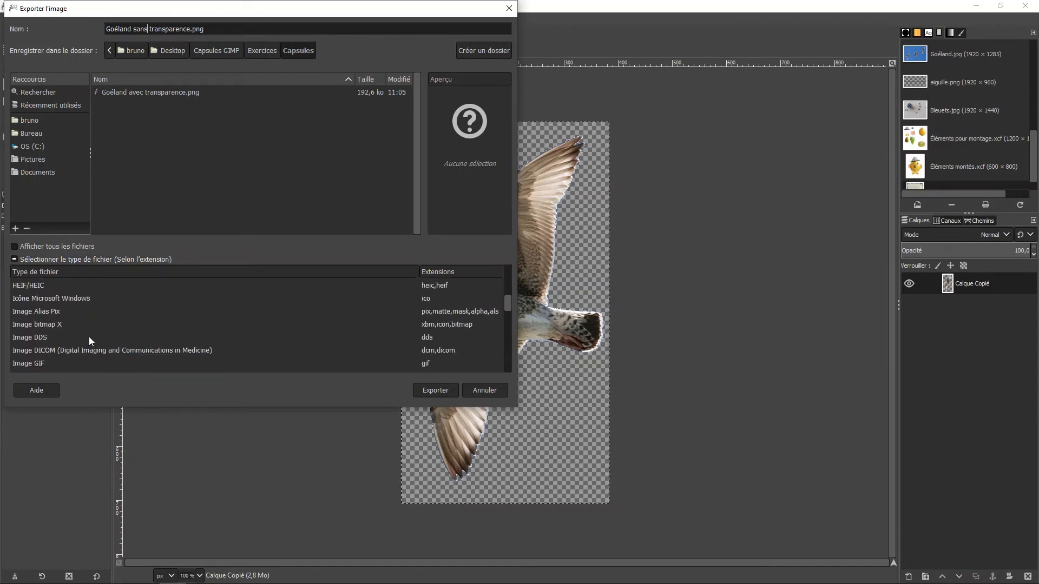
{"action": "scroll", "coordinate": [89, 340], "scroll_direction": "down", "scroll_amount": 1}
{"action": "left_click", "coordinate": [42, 326]}
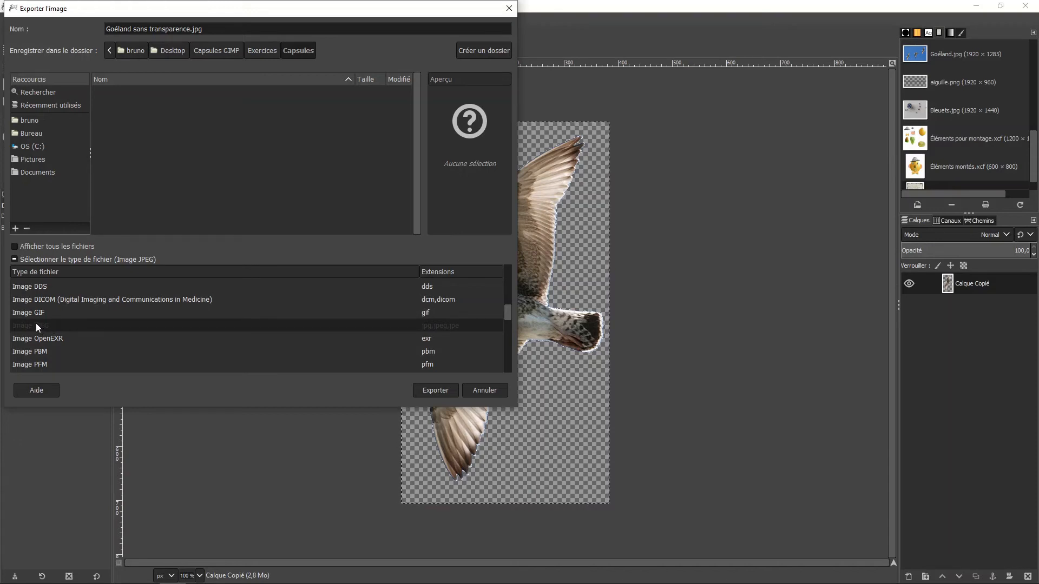
{"action": "left_click", "coordinate": [452, 392]}
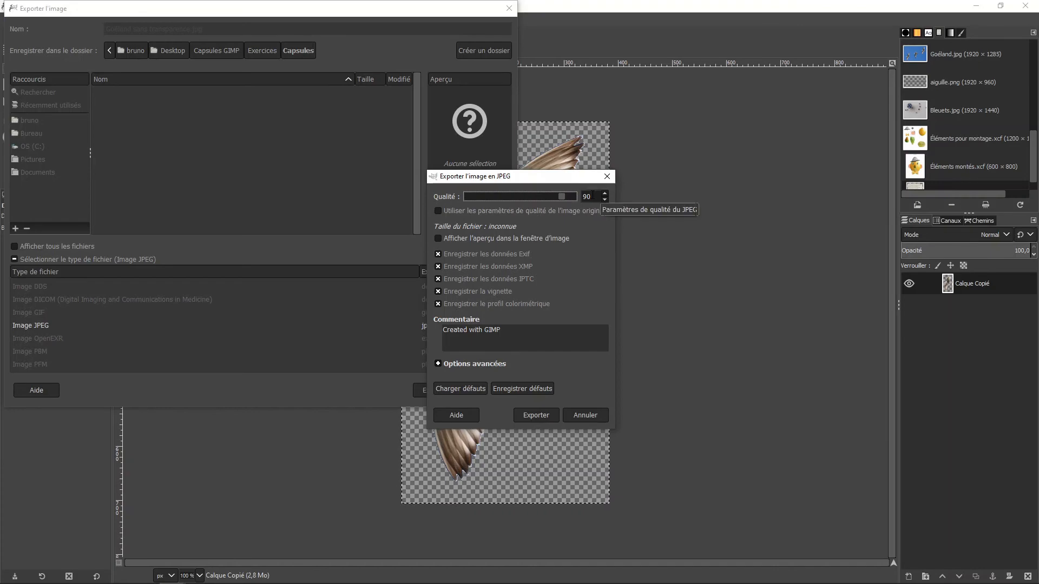
{"action": "left_click", "coordinate": [545, 420]}
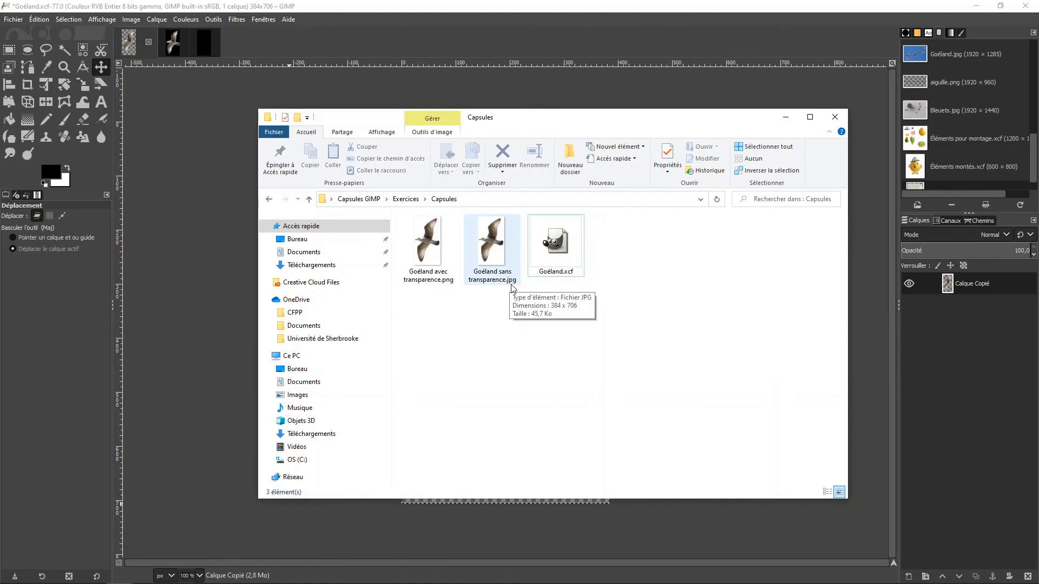
{"action": "left_click", "coordinate": [447, 10]}
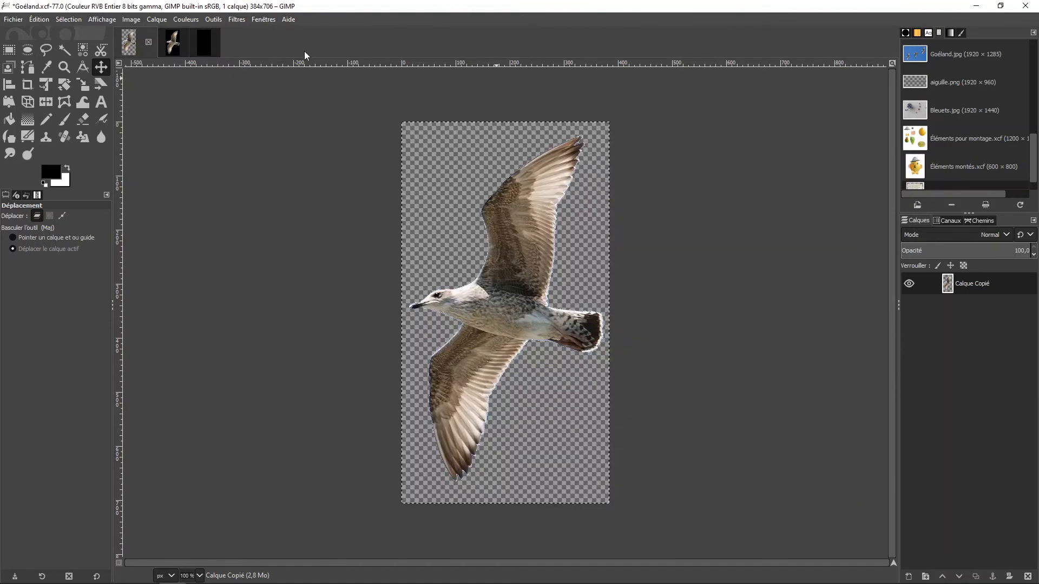
In the second untitled black image, open "Goéland sans transparence.jpg" as a layer above the background.
{"action": "left_click", "coordinate": [205, 41]}
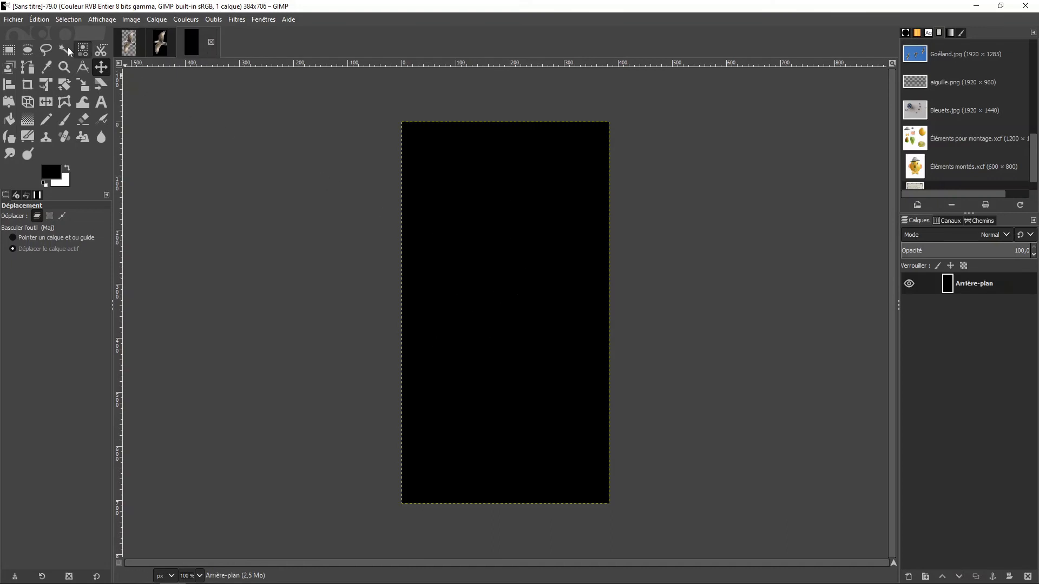
{"action": "left_click", "coordinate": [14, 20]}
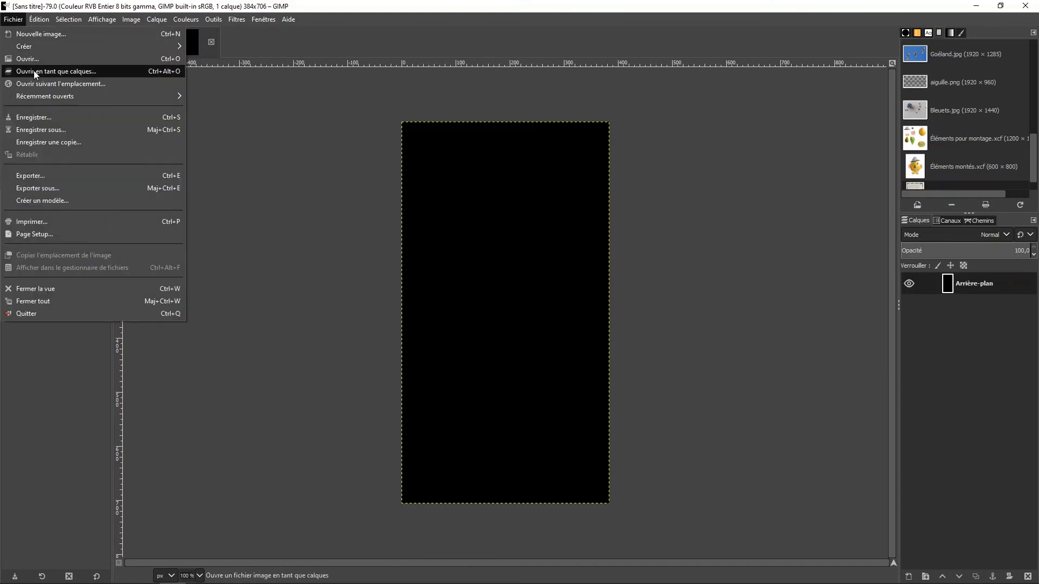
{"action": "left_click", "coordinate": [99, 71]}
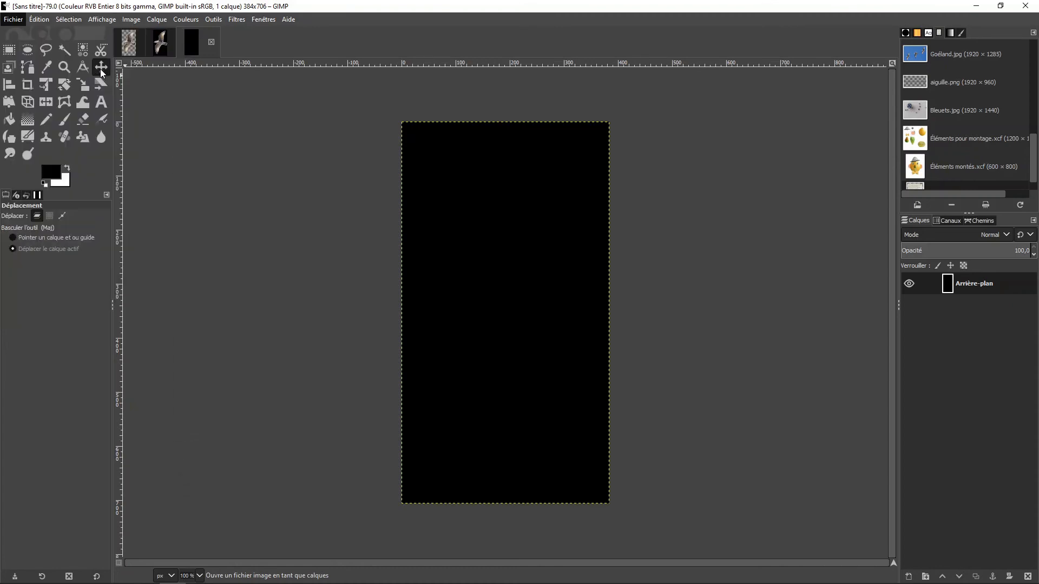
{"action": "left_click", "coordinate": [298, 189]}
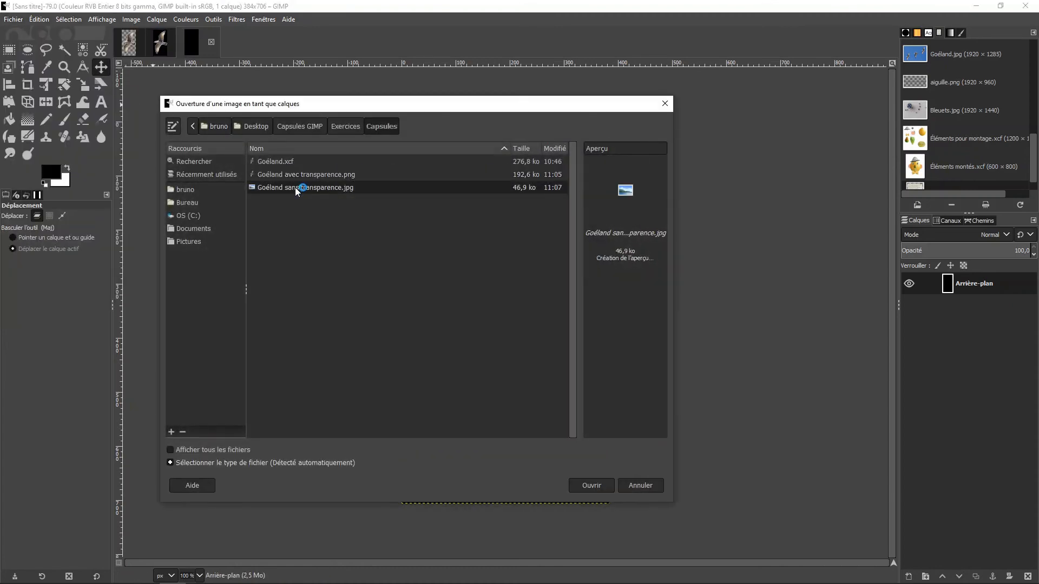
{"action": "left_click", "coordinate": [606, 485]}
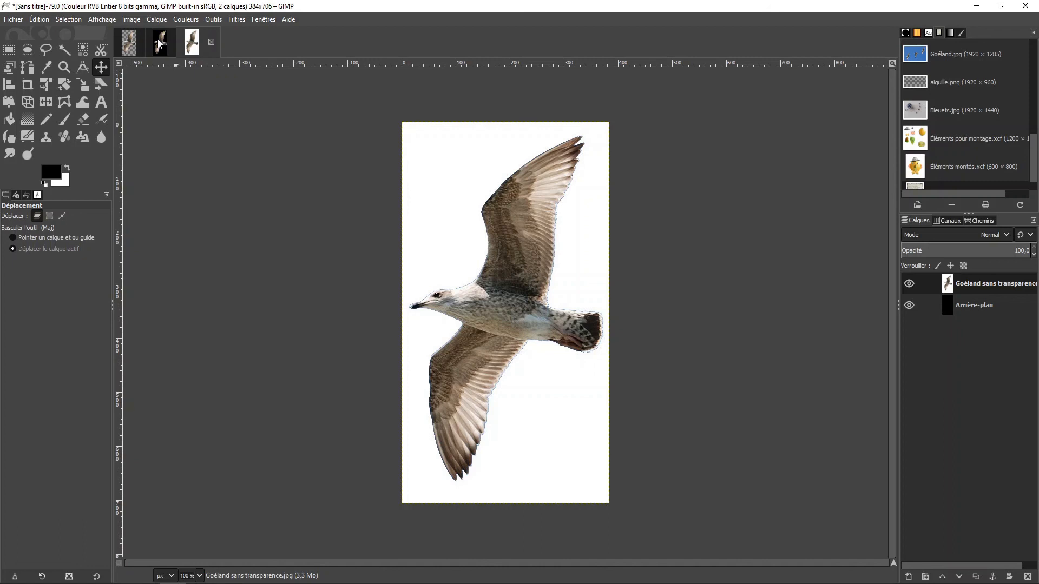
Compare the PNG and JPEG seagull layers over black by alternating between the two untitled images.
{"action": "left_click", "coordinate": [204, 46]}
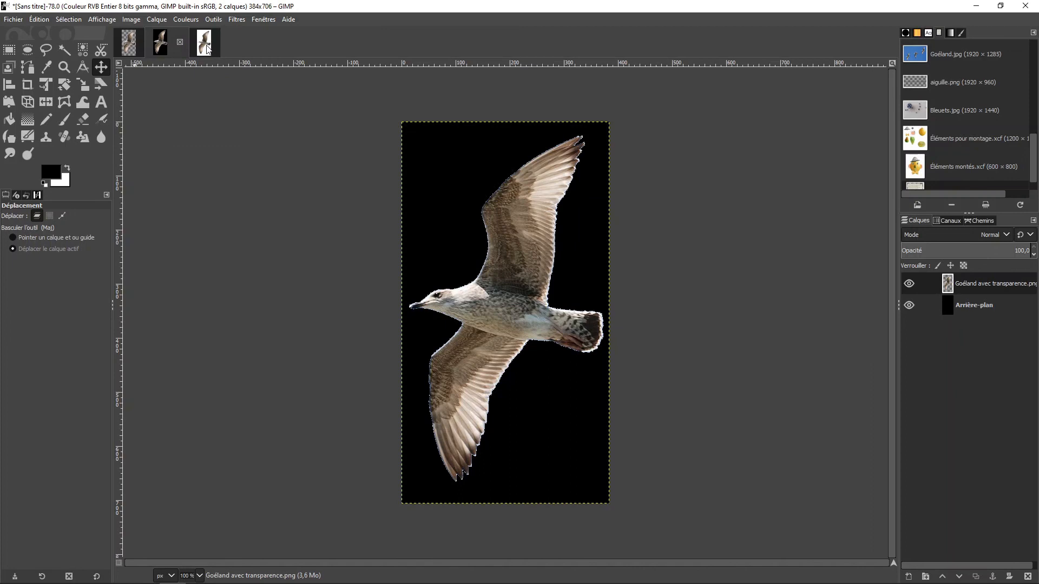
{"action": "left_click", "coordinate": [205, 47]}
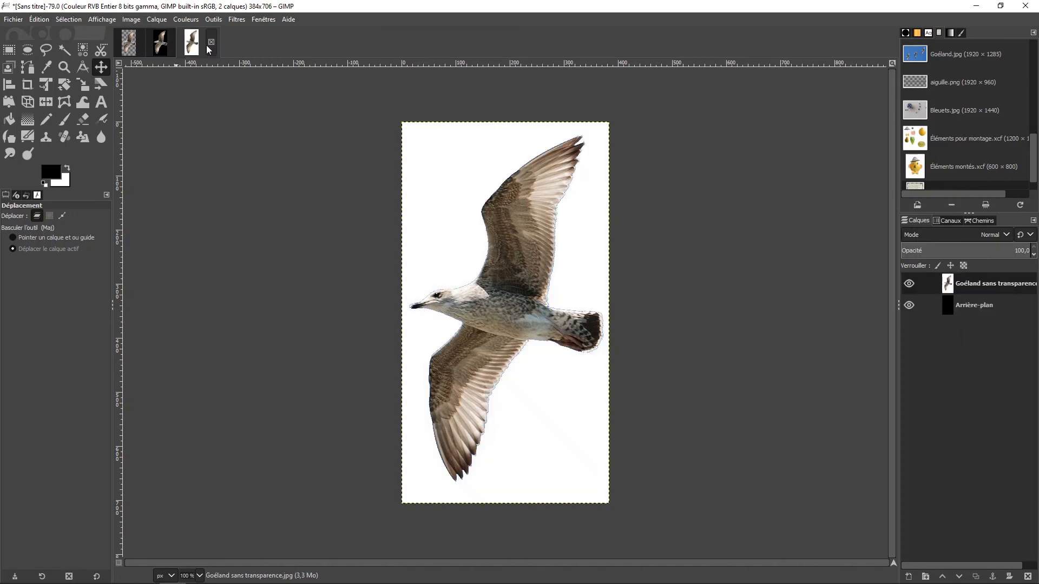
{"action": "left_click", "coordinate": [162, 46]}
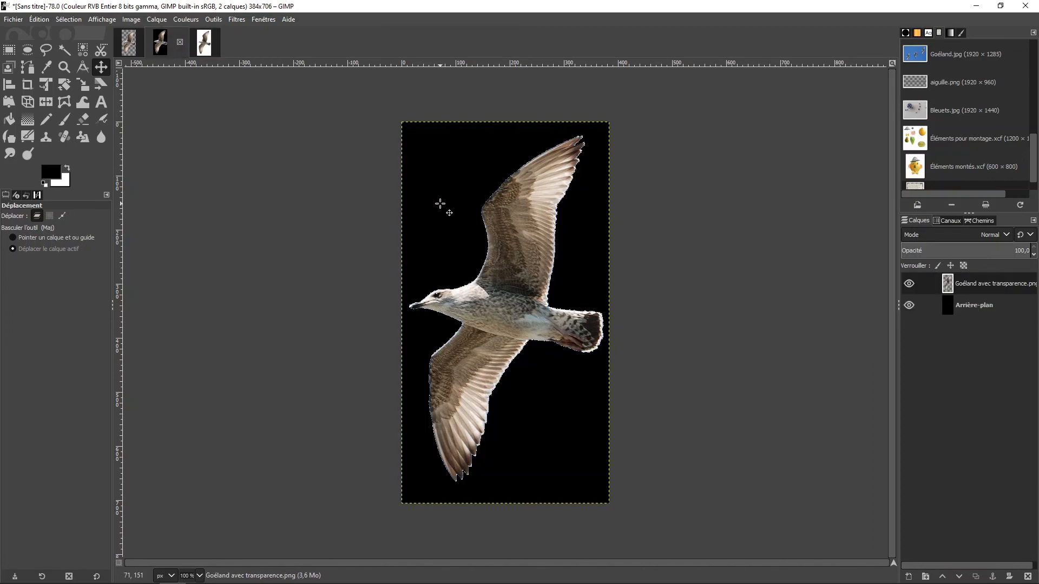
{"action": "left_click", "coordinate": [205, 48]}
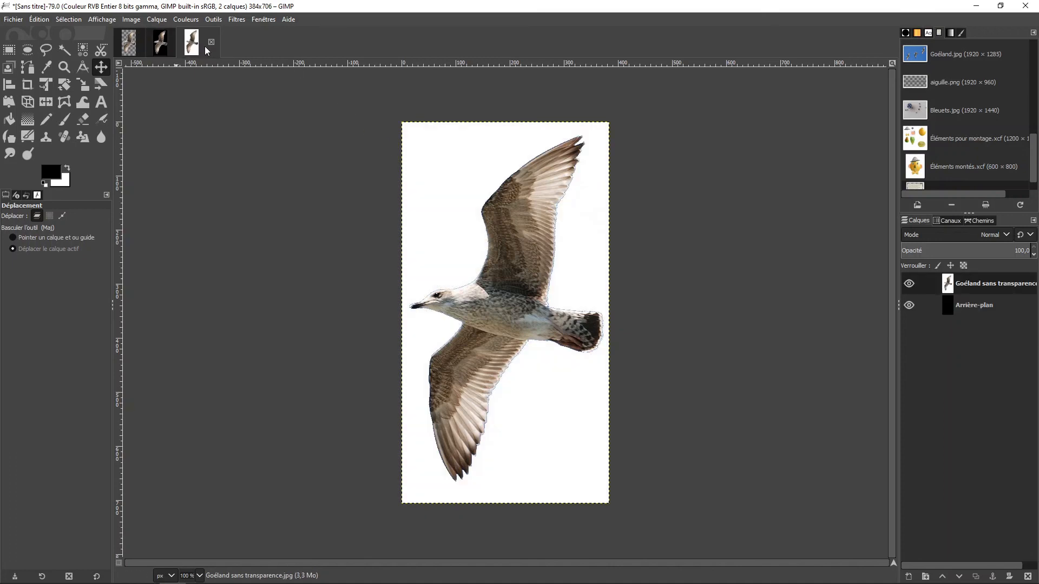